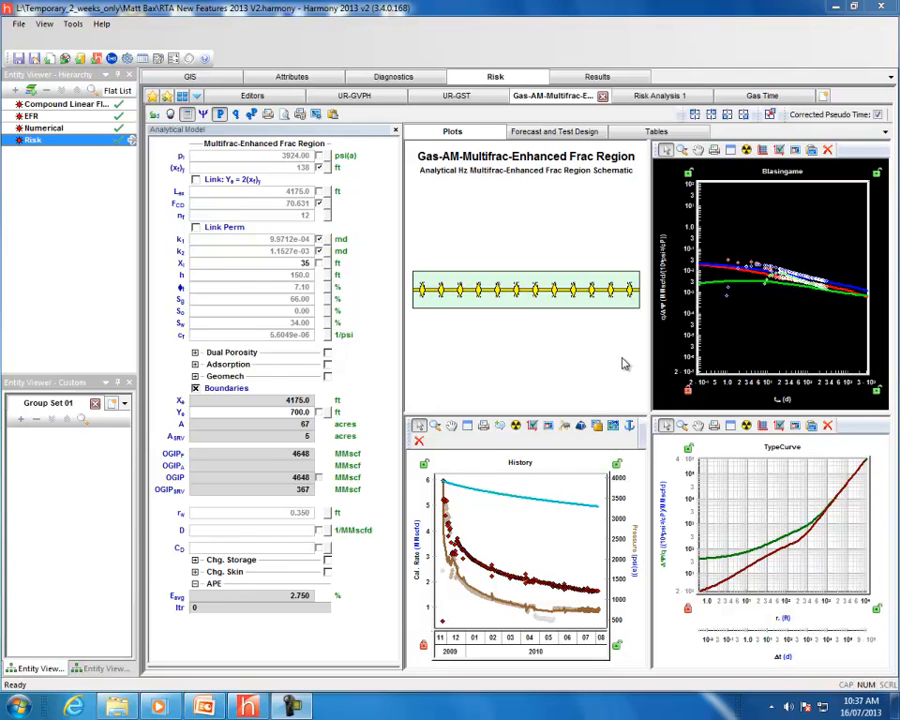
- View the analytical model's gas and condensate forecast, then bring up the calculation results of Risk Analysis 1
{"action": "left_click", "coordinate": [554, 131]}
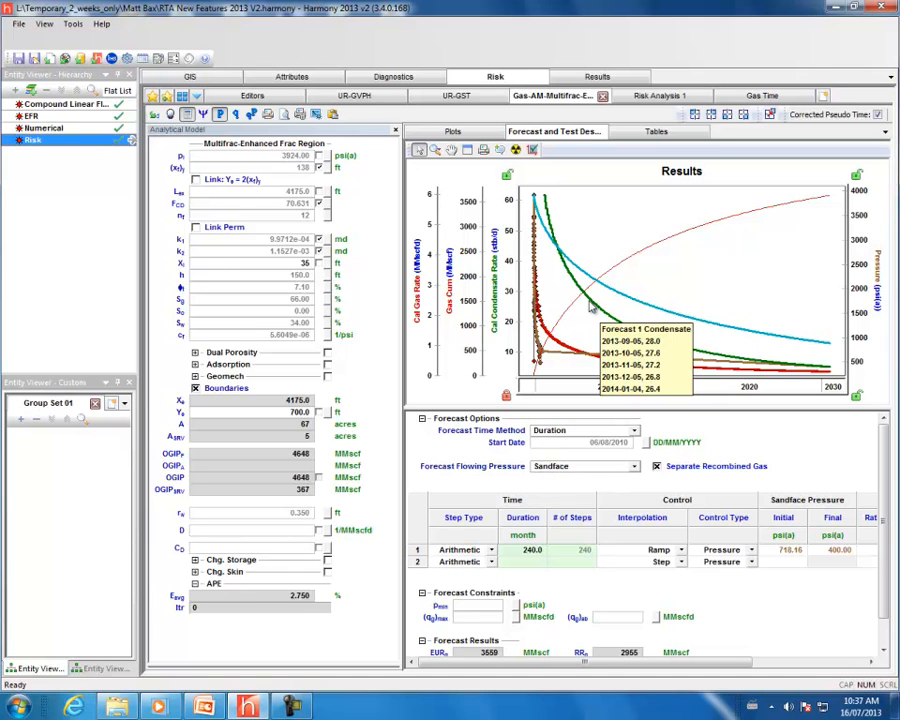
{"action": "left_click", "coordinate": [645, 96]}
{"action": "left_click", "coordinate": [598, 113]}
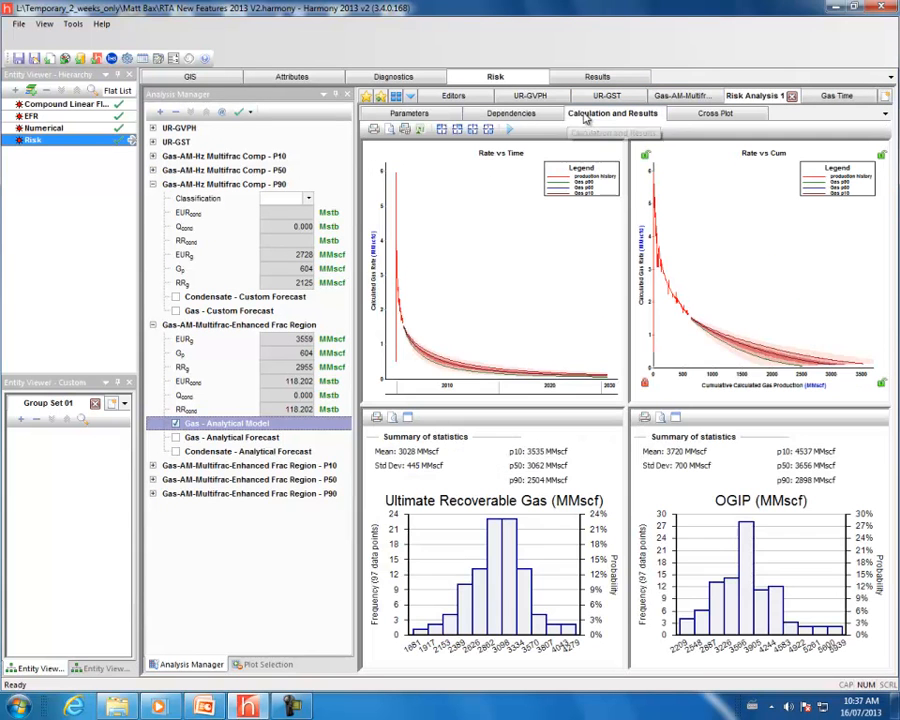
- Display Condensate Rate vs. Time in the first plot of the risk analysis results
{"action": "left_click", "coordinate": [442, 129]}
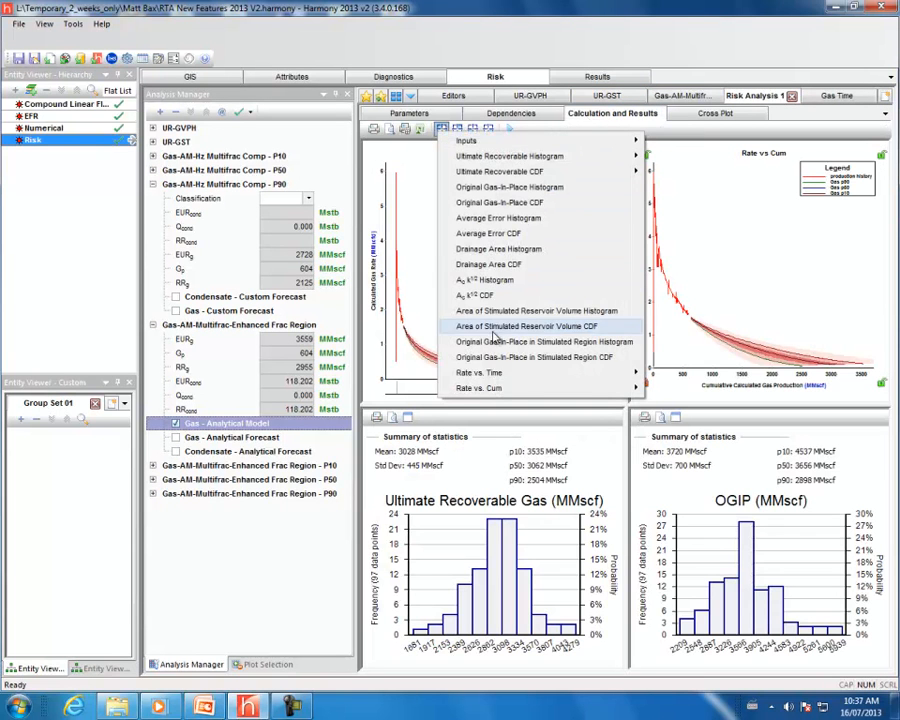
{"action": "mouse_move", "coordinate": [515, 374]}
{"action": "left_click", "coordinate": [567, 388]}
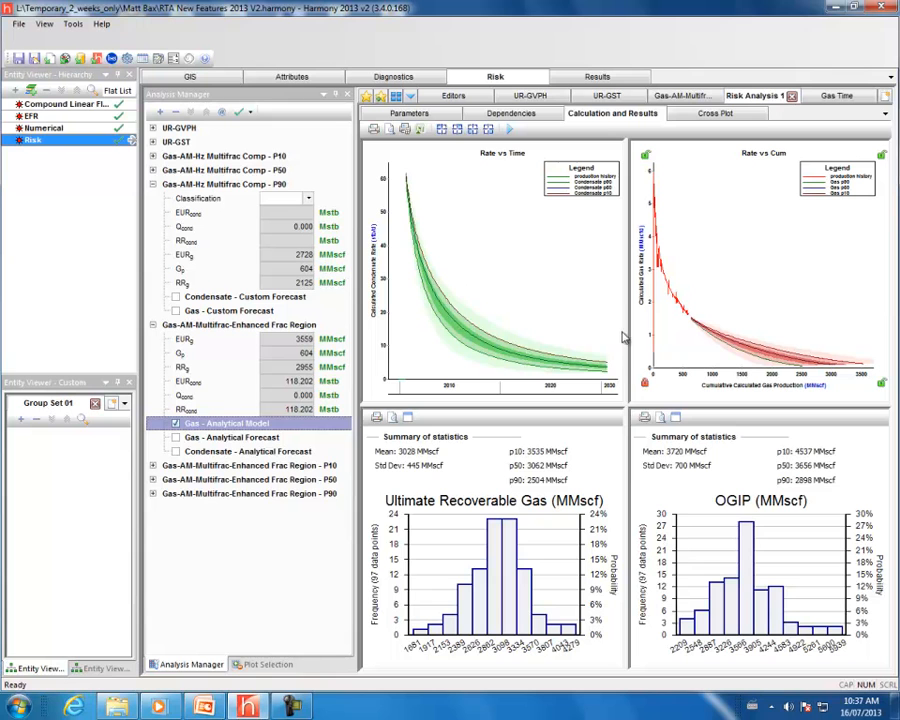
- Switch the first results plot to the combined gas and condensate Rates vs. Time view
{"action": "left_click", "coordinate": [441, 131]}
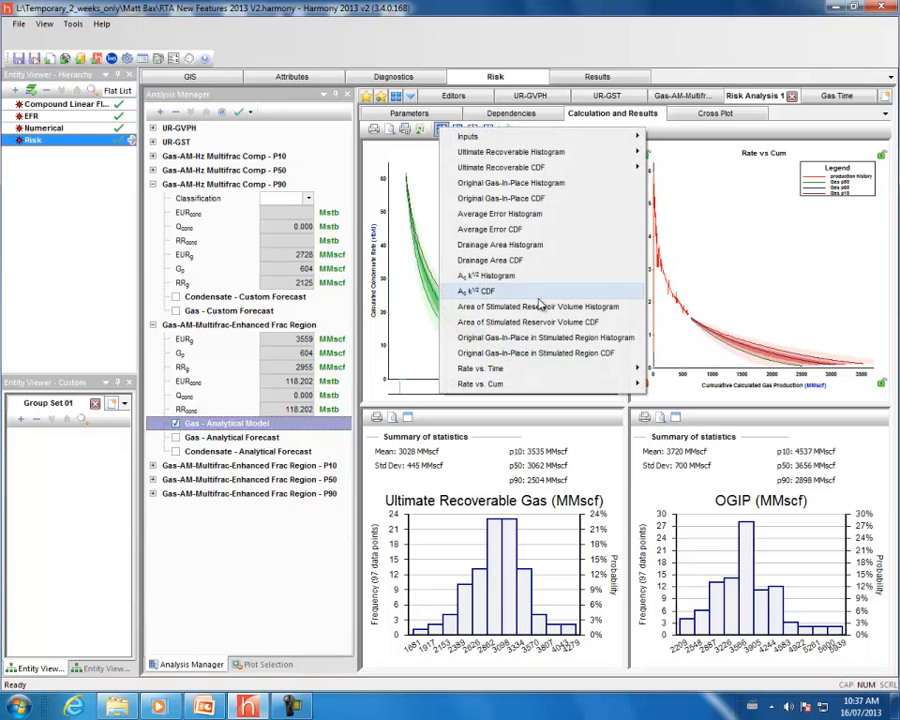
{"action": "mouse_move", "coordinate": [616, 372]}
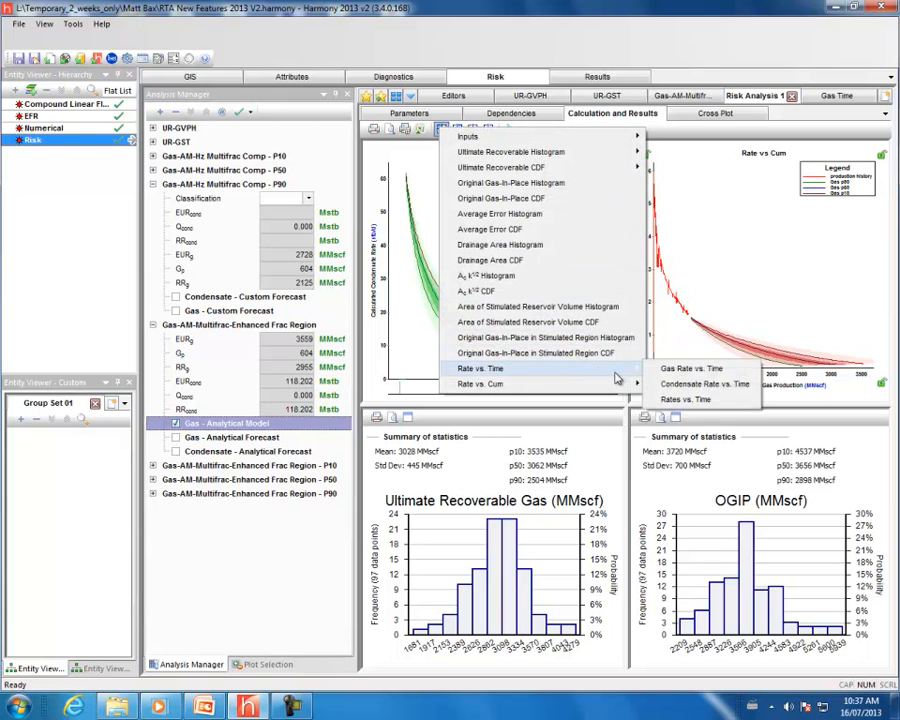
{"action": "left_click", "coordinate": [675, 399]}
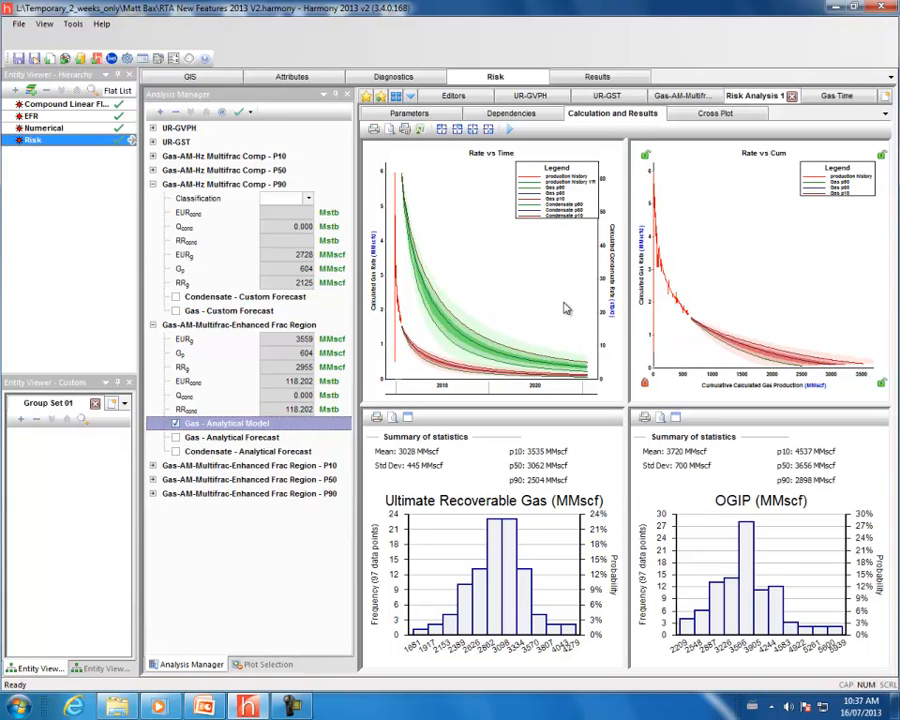
- Display the Ultimate Recoverable Cond histogram and its CDF in the first results plot
{"action": "left_click", "coordinate": [441, 131]}
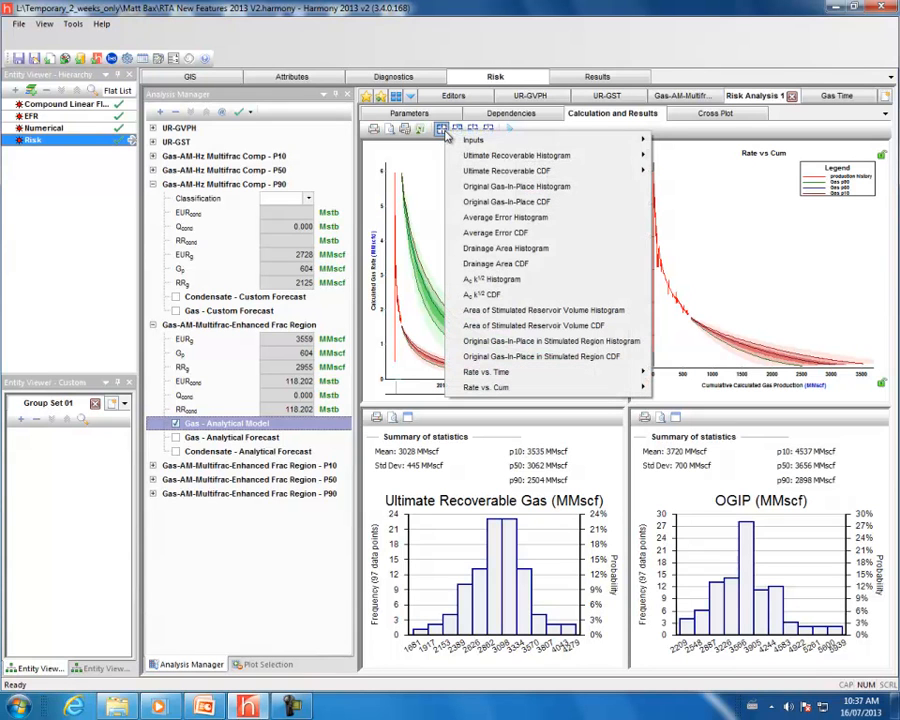
{"action": "mouse_move", "coordinate": [483, 158]}
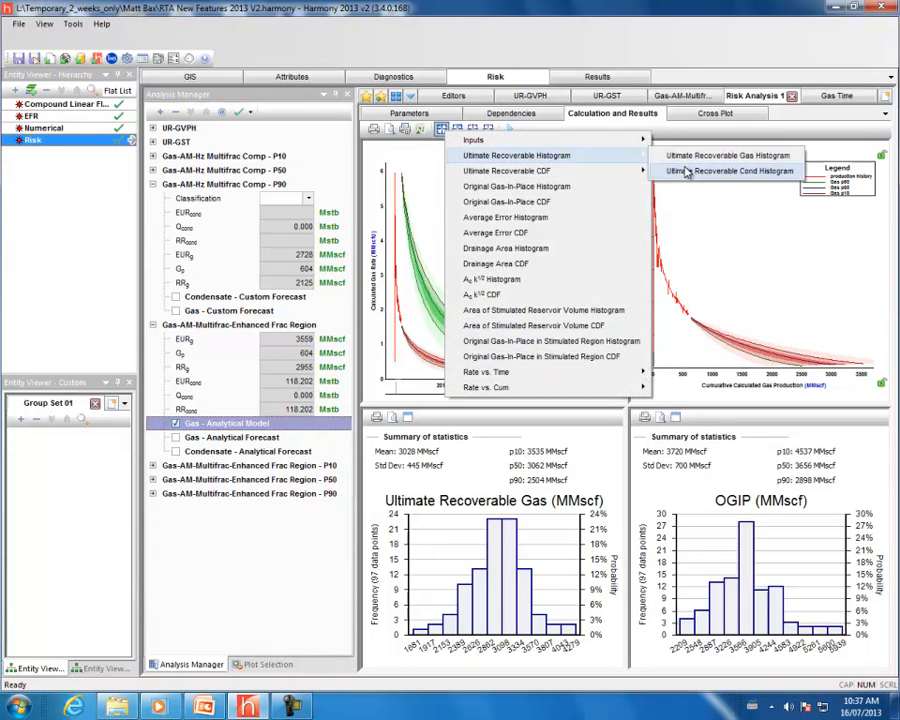
{"action": "left_click", "coordinate": [686, 170]}
{"action": "left_click", "coordinate": [441, 130]}
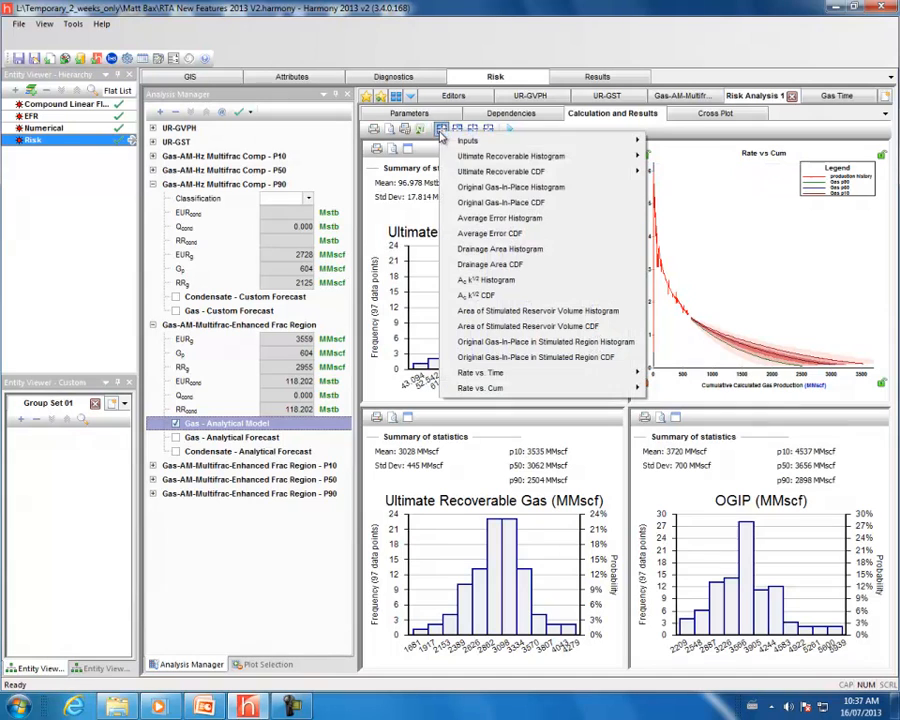
{"action": "mouse_move", "coordinate": [503, 172]}
{"action": "left_click", "coordinate": [690, 185]}
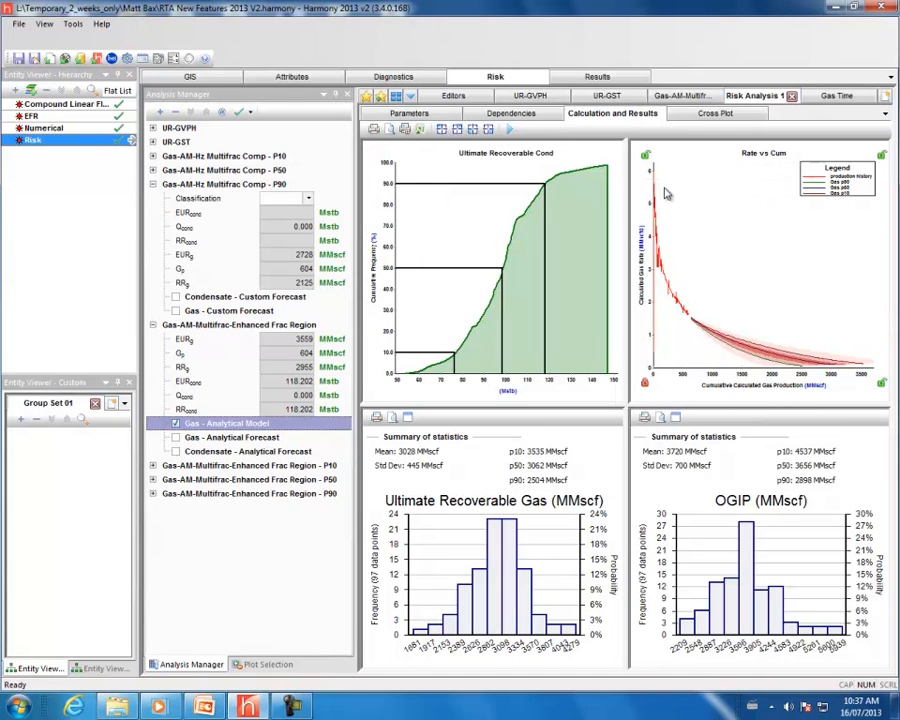
- Set the first results plot back to Rates vs. Time
{"action": "left_click", "coordinate": [443, 130]}
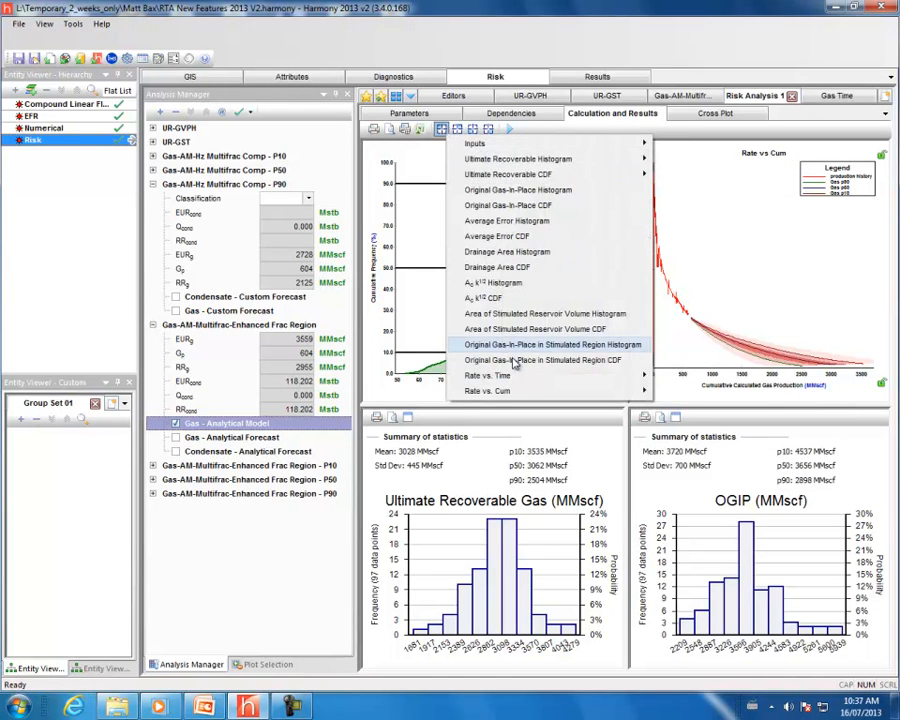
{"action": "mouse_move", "coordinate": [560, 378]}
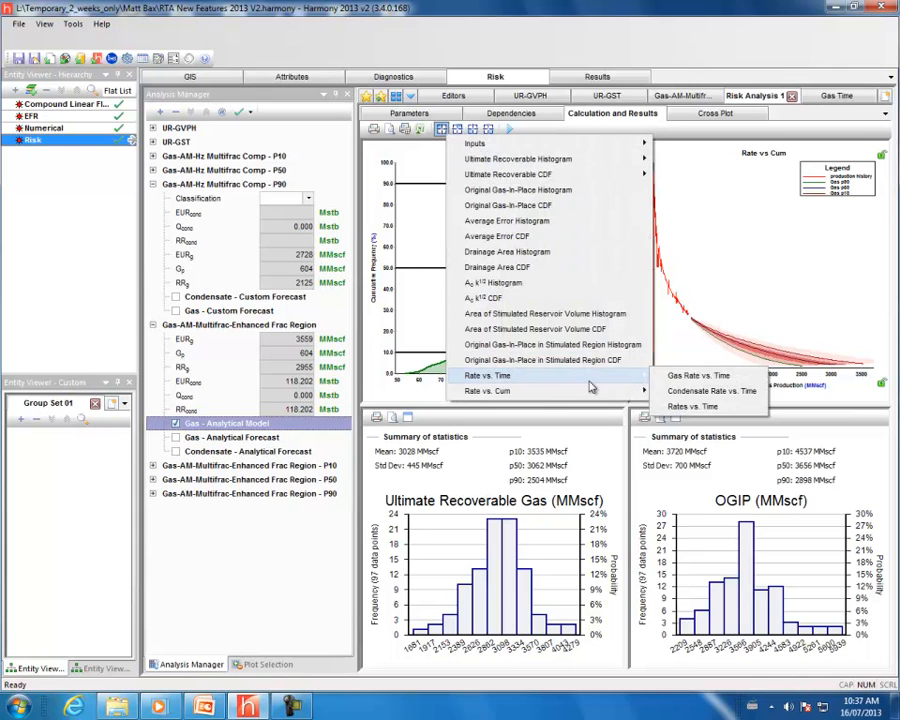
{"action": "left_click", "coordinate": [705, 406]}
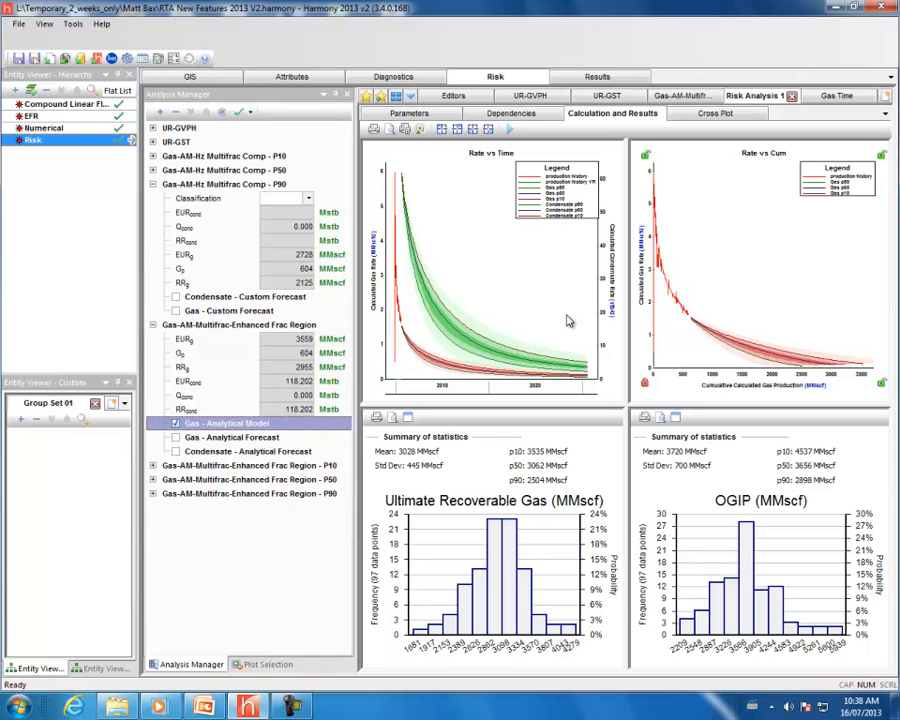
{"action": "left_click", "coordinate": [441, 129]}
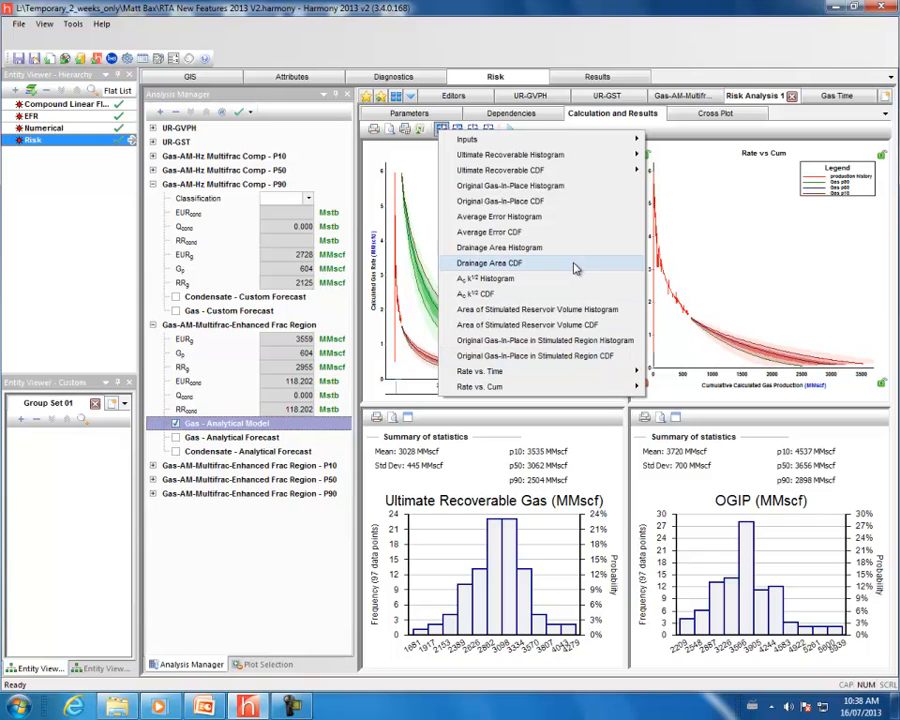
{"action": "left_click", "coordinate": [705, 213]}
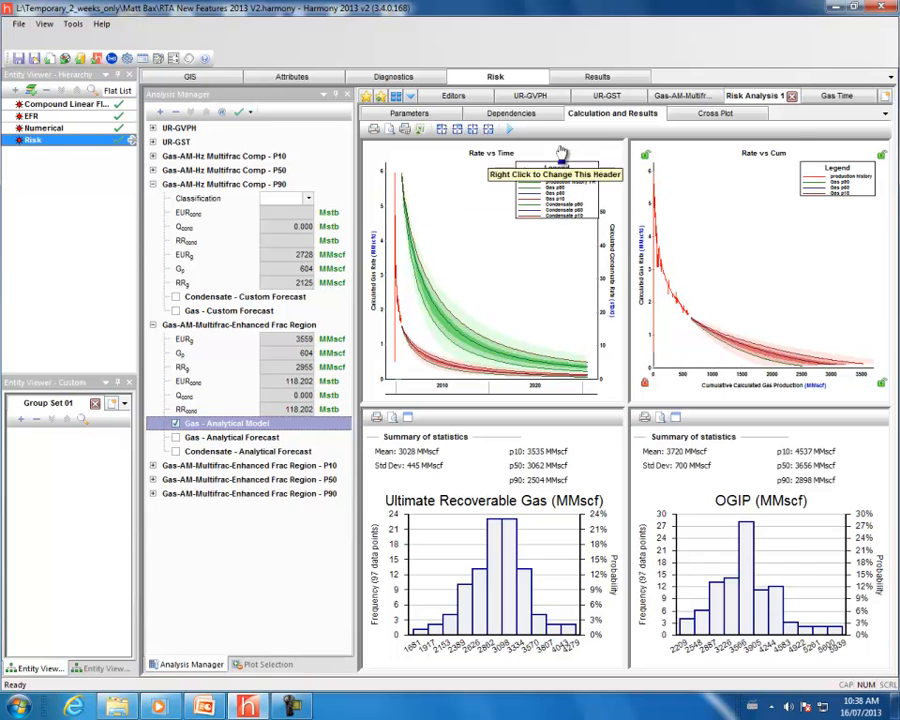
- Examine the forecast curves on the Gas Time plot and the P10, P50 and P90 analyses in the analysis list
{"action": "left_click", "coordinate": [834, 100]}
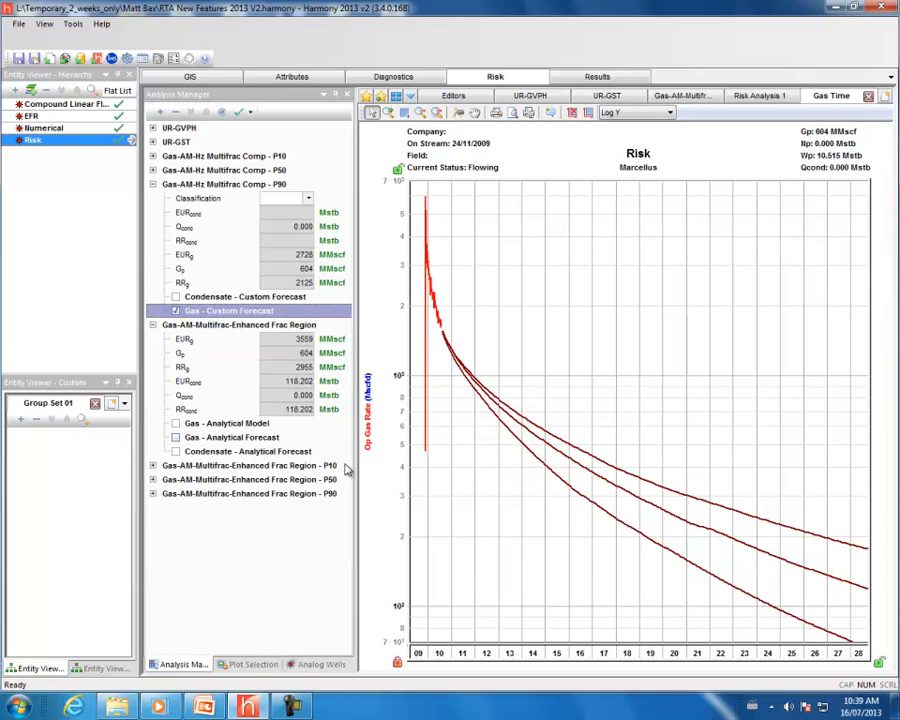
{"action": "right_click", "coordinate": [275, 466]}
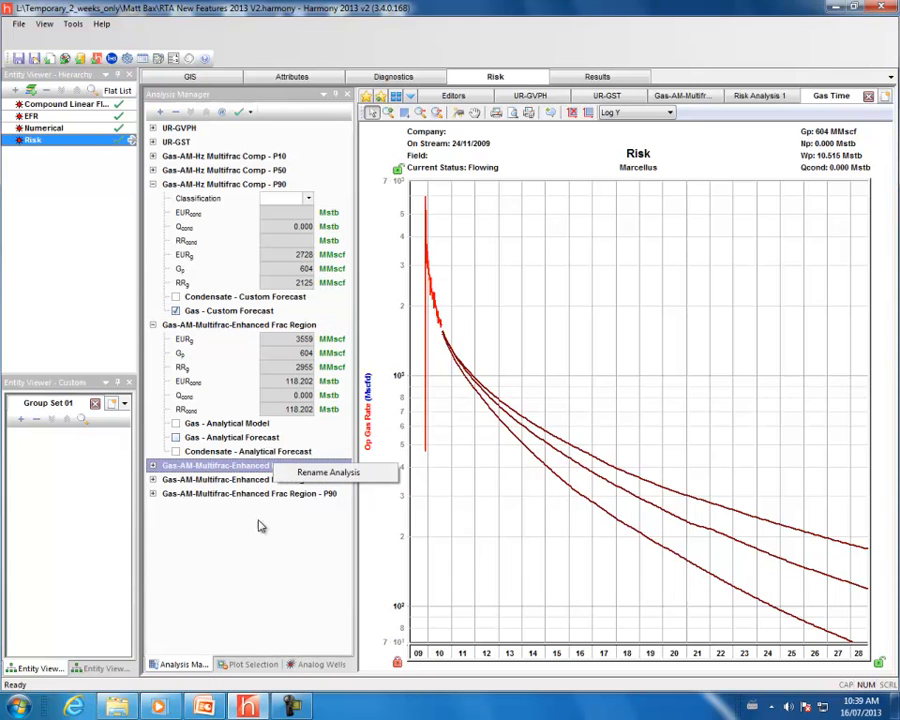
{"action": "left_click", "coordinate": [265, 537]}
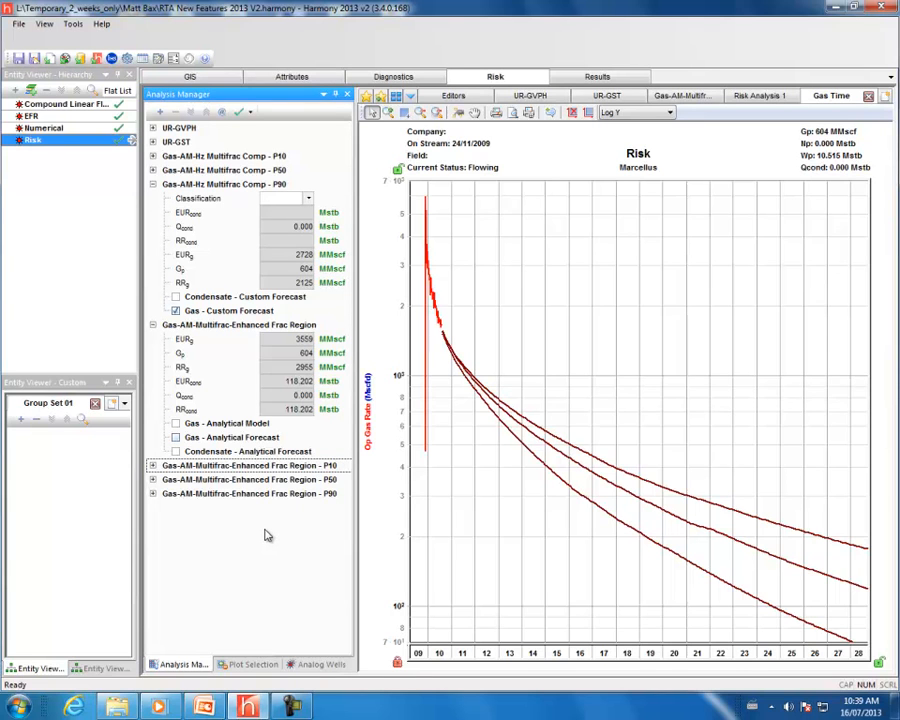
- Set the initial sandface pressure of the enhanced frac region model's first forecast step to 800 psi(a)
{"action": "left_click", "coordinate": [680, 96]}
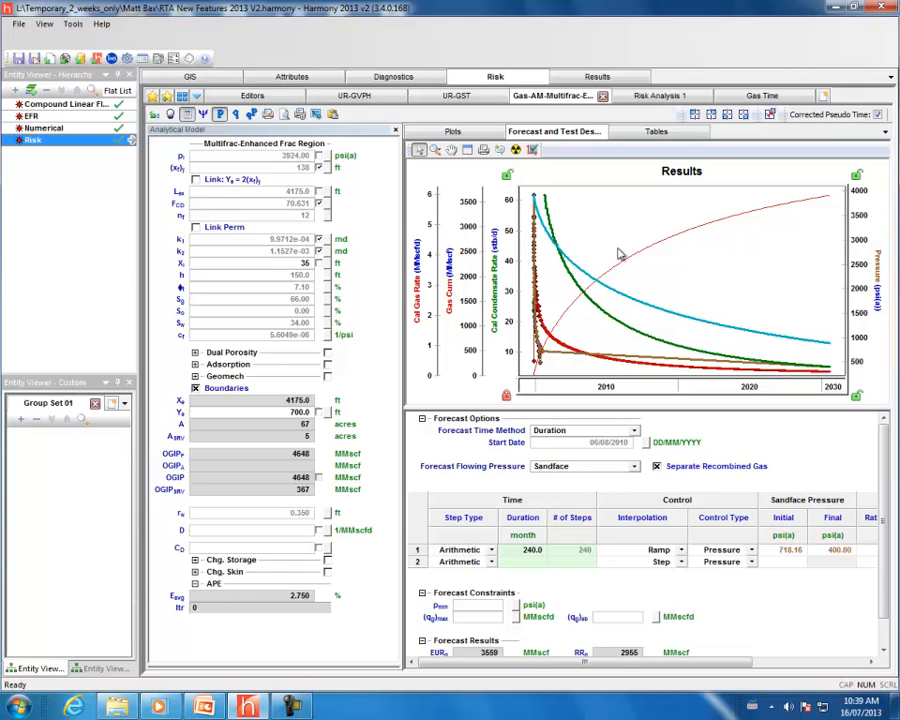
{"action": "left_click", "coordinate": [794, 552]}
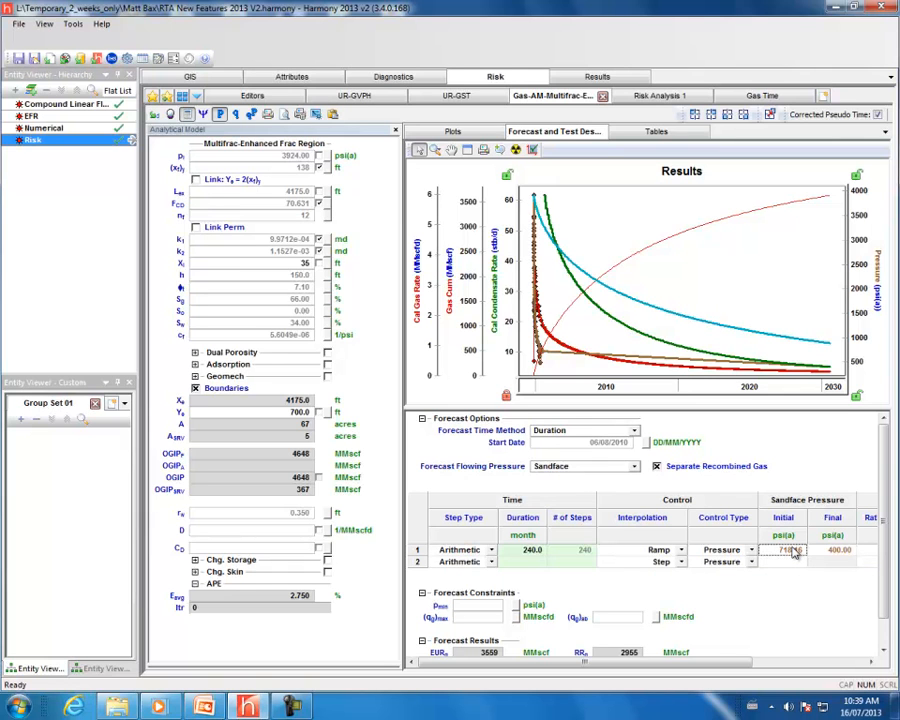
{"action": "type", "text": "9"}
{"action": "key", "text": "BackSpace"}
{"action": "type", "text": "800"}
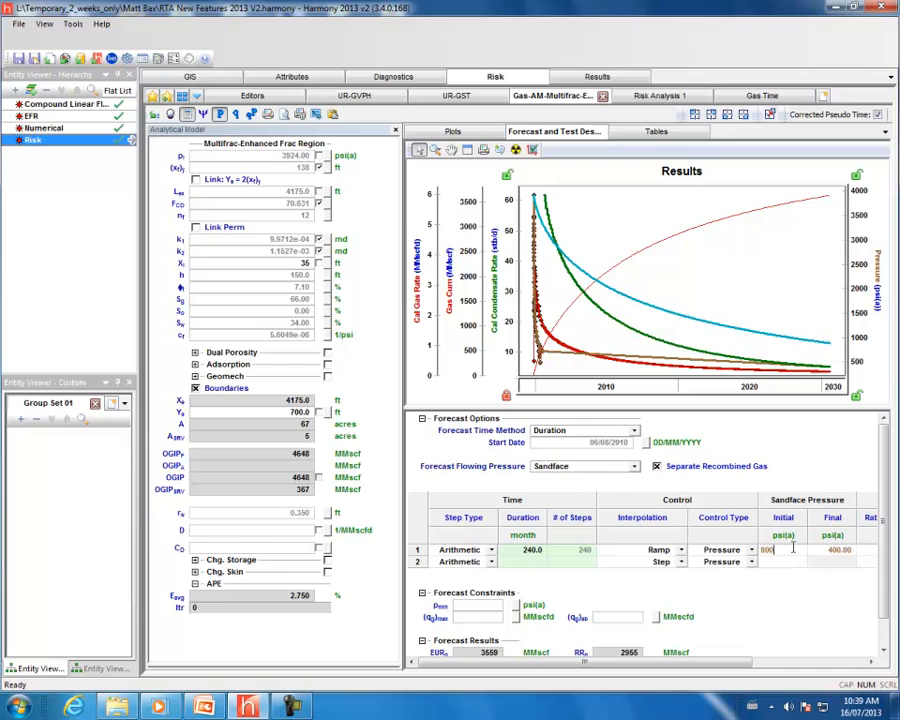
{"action": "key", "text": "Return"}
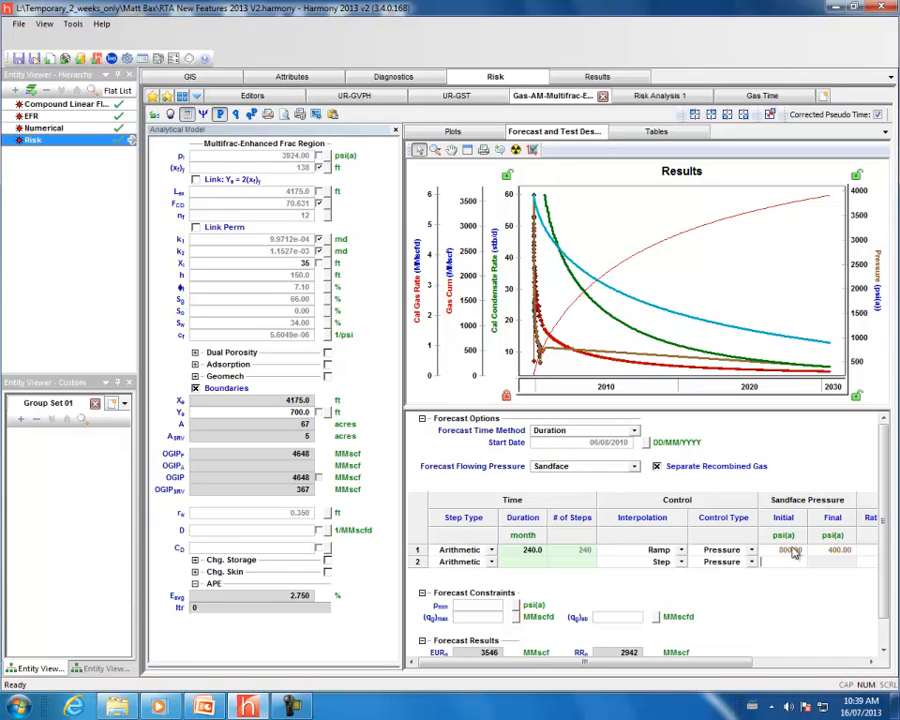
- Clear the entered initial sandface pressure of the first forecast step to restore its default
{"action": "left_click", "coordinate": [793, 553]}
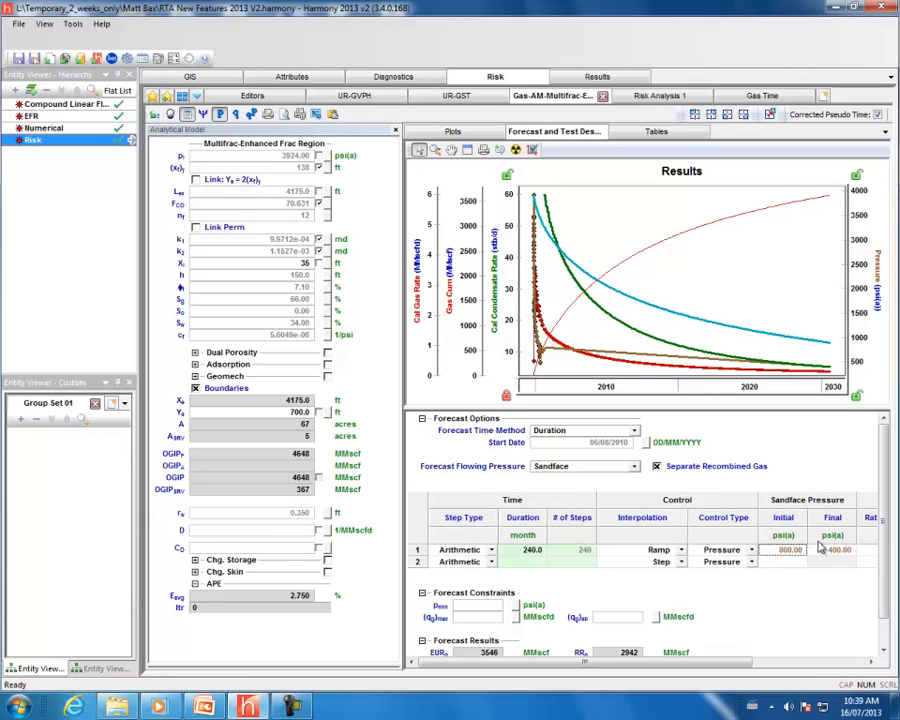
{"action": "key", "text": "Delete"}
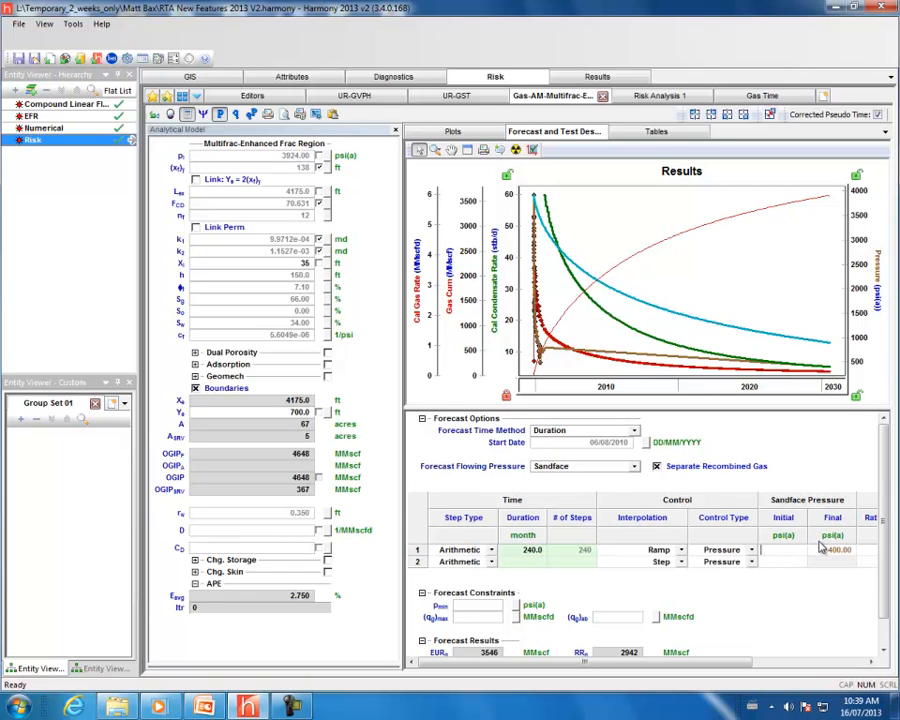
{"action": "key", "text": "Return"}
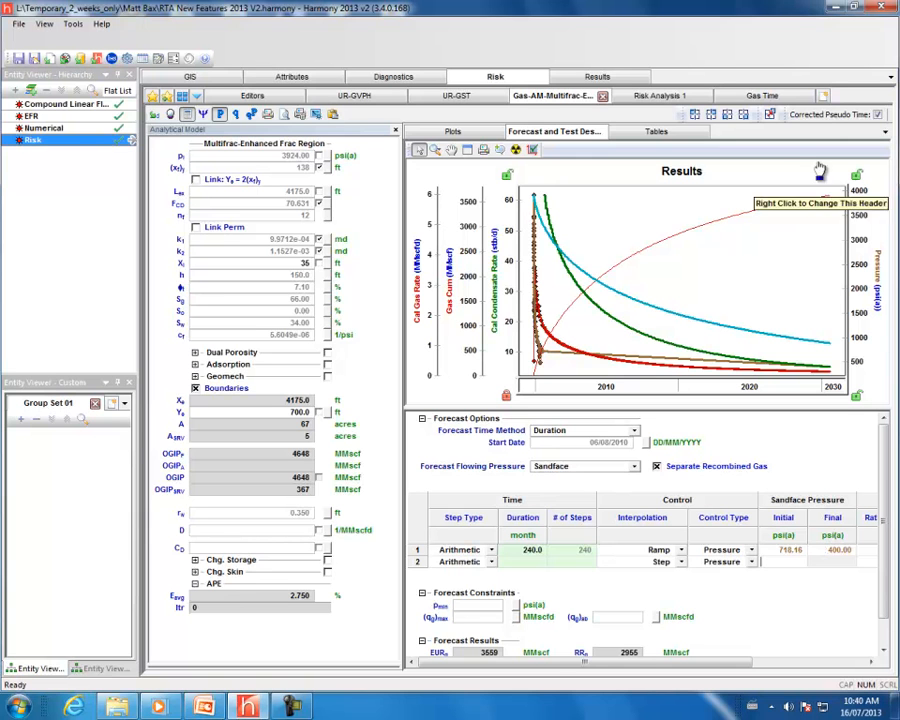
- Compare the Gas Time forecast plot, the analytical model's forecast settings and the parameter distributions of Risk Analysis 1
{"action": "left_click", "coordinate": [762, 95]}
{"action": "mouse_move", "coordinate": [444, 340]}
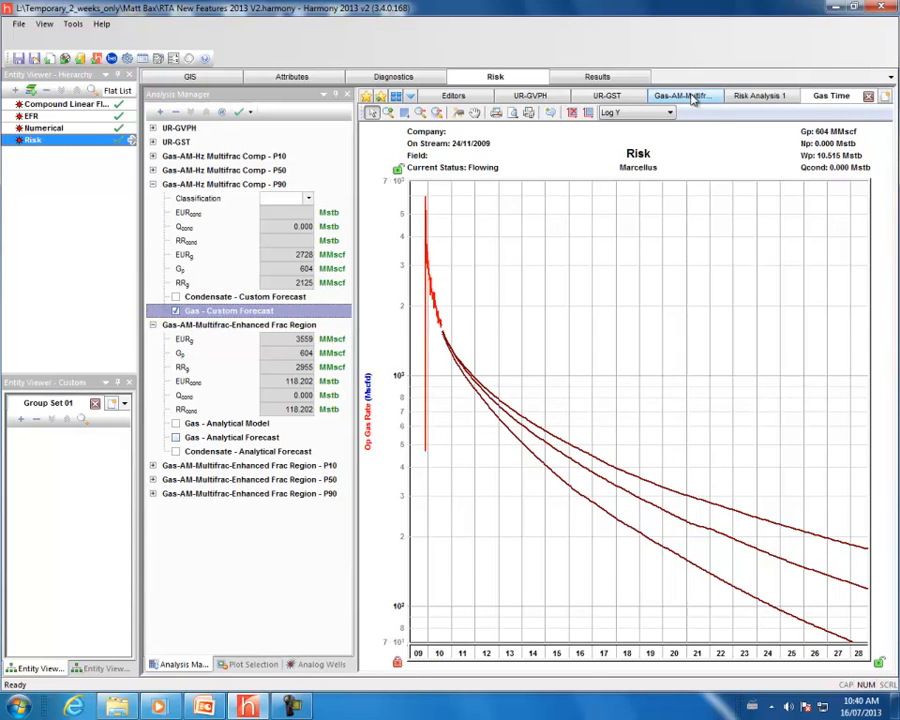
{"action": "left_click", "coordinate": [690, 96]}
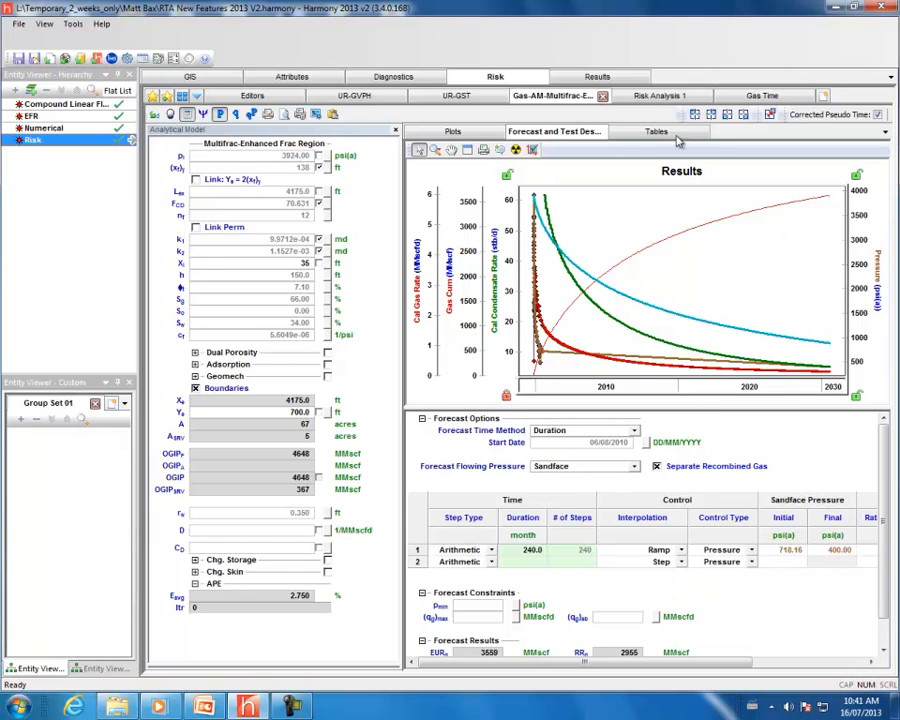
{"action": "left_click", "coordinate": [675, 97]}
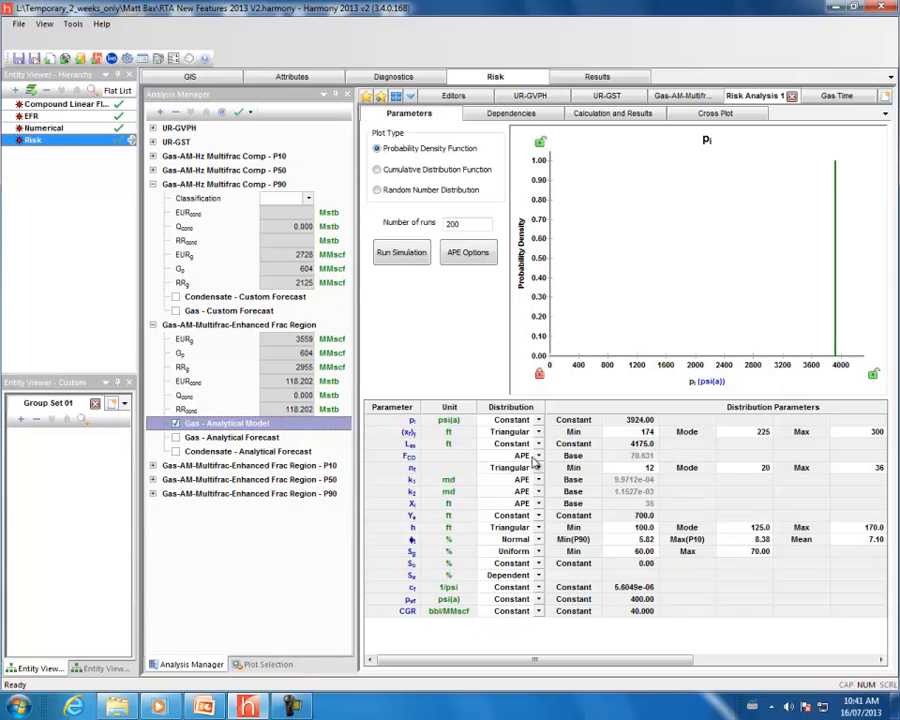
{"action": "left_click", "coordinate": [700, 100]}
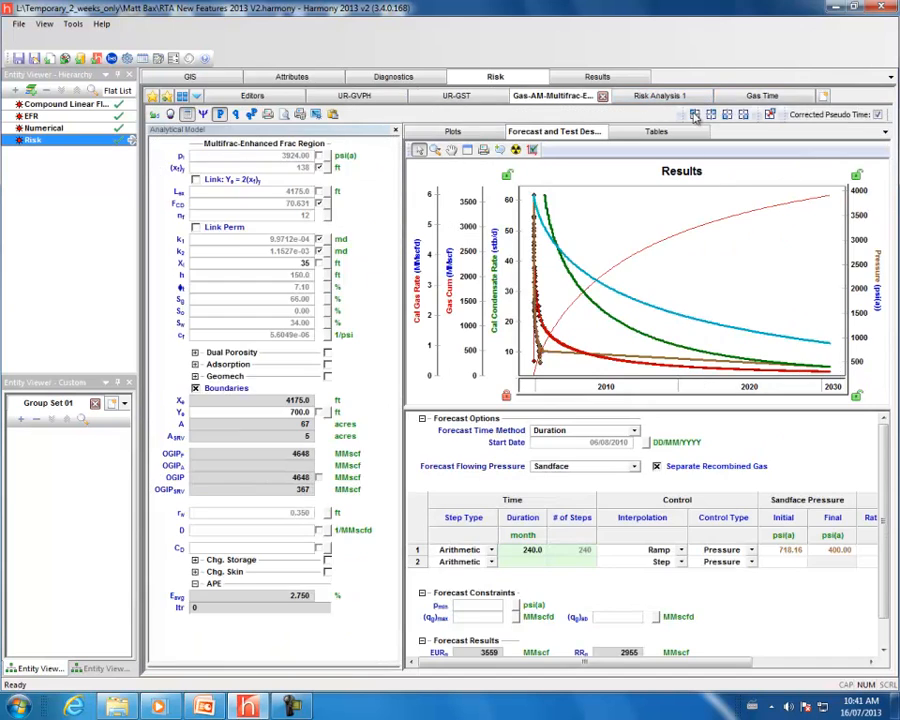